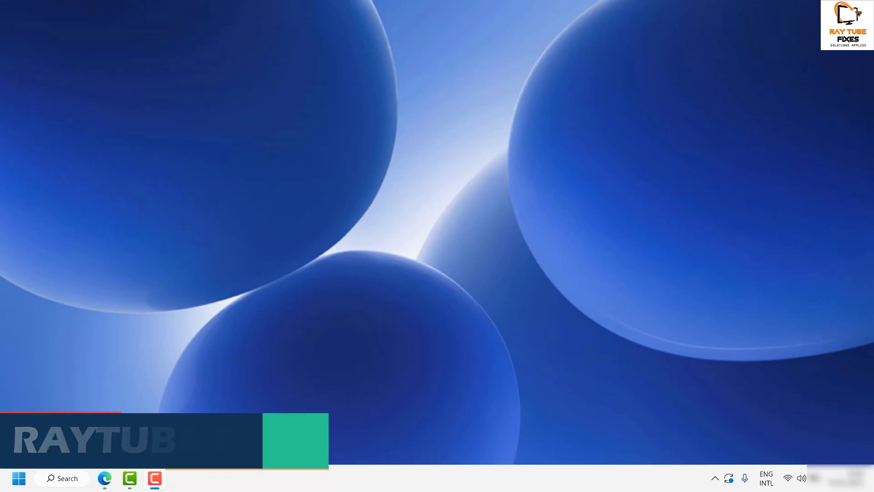
Search Windows for 'regedit' to find Registry Editor
{"action": "left_click", "coordinate": [84, 478]}
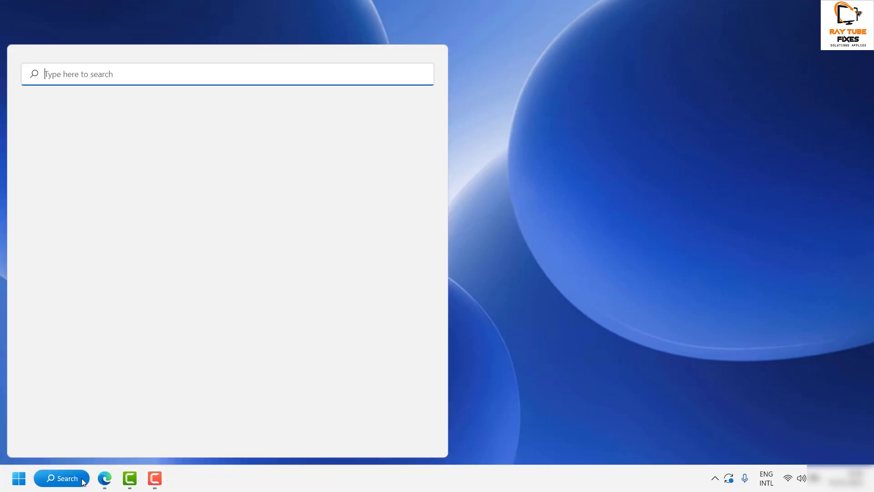
{"action": "type", "text": "regedit"}
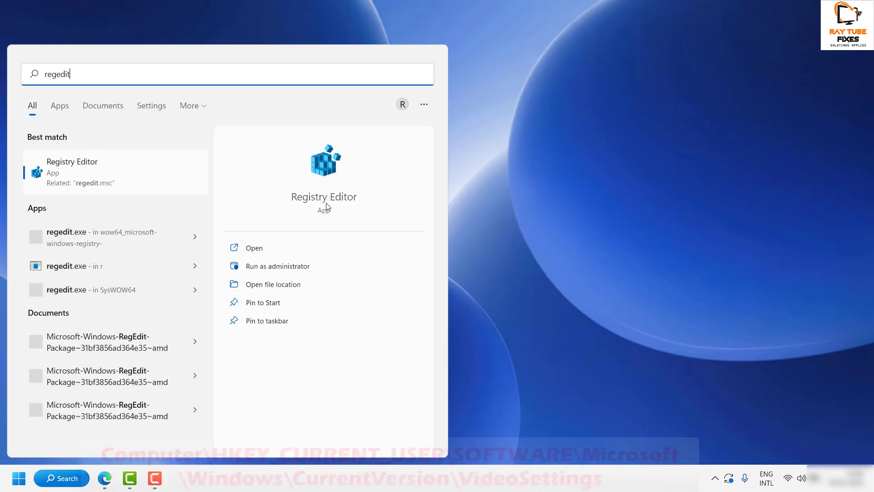
Launch Registry Editor, move it toward the screen centre, and expand then collapse HKEY_CLASSES_ROOT
{"action": "left_click", "coordinate": [254, 249]}
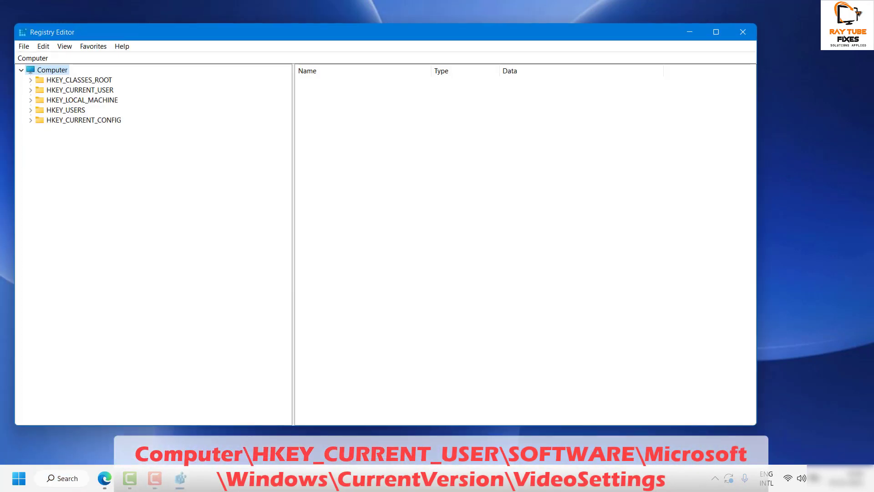
{"action": "left_click_drag", "start_coordinate": [555, 37], "coordinate": [655, 18]}
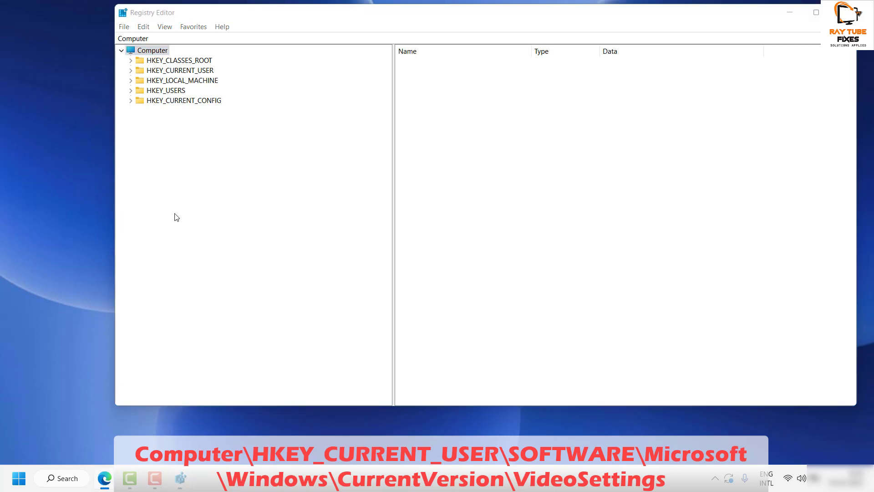
{"action": "left_click", "coordinate": [156, 63]}
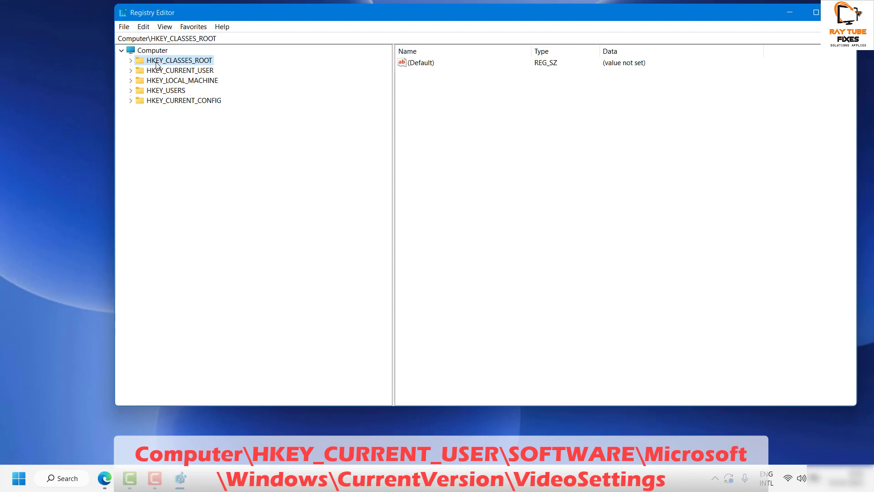
{"action": "double_click", "coordinate": [156, 63]}
{"action": "key", "text": "Left"}
Expand HKEY_CURRENT_USER > Software > Microsoft in the key tree
{"action": "left_click", "coordinate": [175, 71]}
{"action": "double_click", "coordinate": [176, 71]}
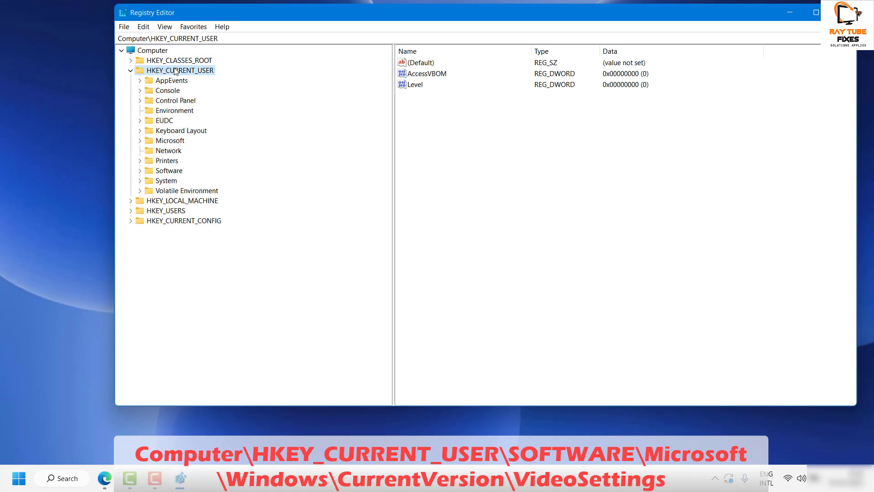
{"action": "key", "text": "Down"}
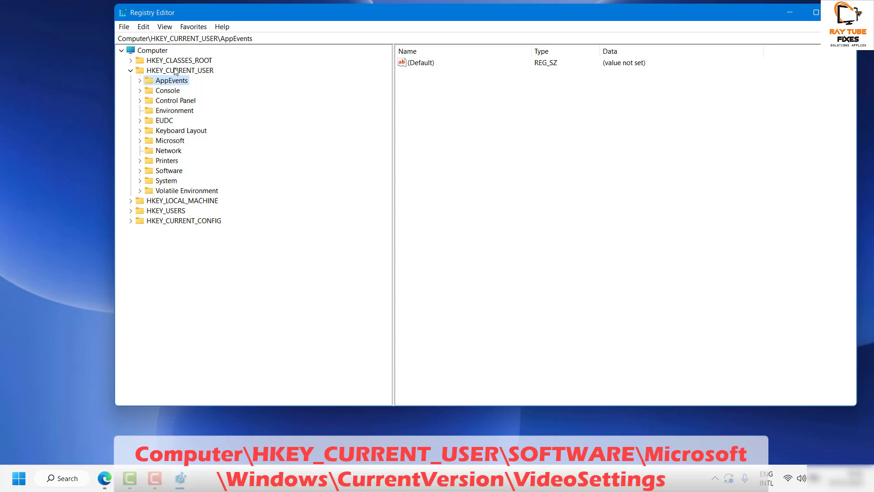
{"action": "key", "text": "s"}
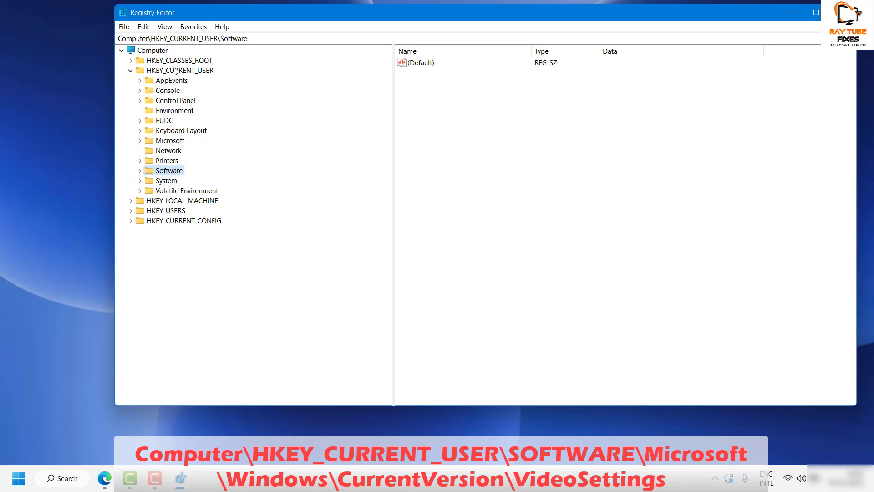
{"action": "key", "text": "Right"}
{"action": "key", "text": "Right"}
{"action": "key", "text": "m"}
{"action": "key", "text": "i"}
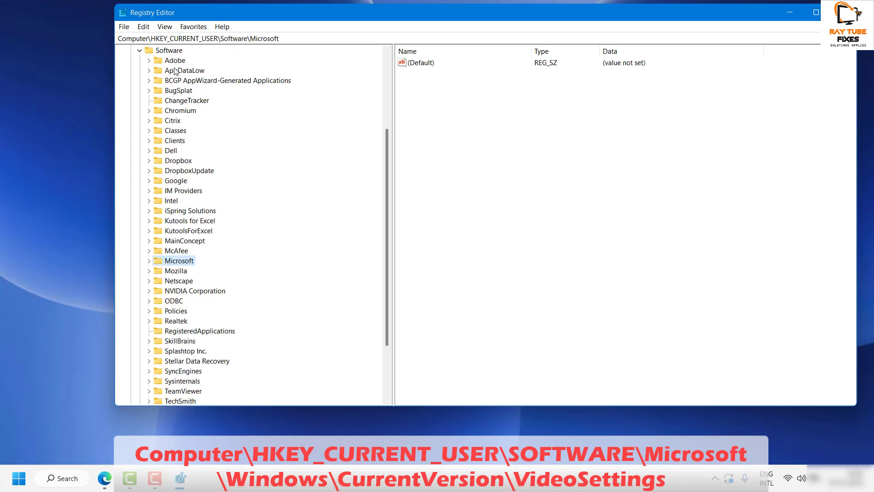
{"action": "key", "text": "Right"}
Continue into Windows > CurrentVersion and select the VideoSettings key
{"action": "key", "text": "Right"}
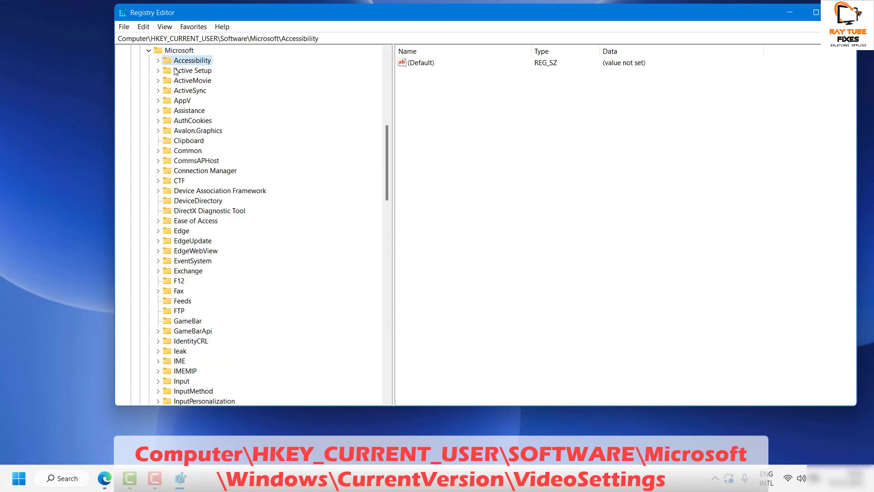
{"action": "key", "text": "w"}
{"action": "key", "text": "i"}
{"action": "key", "text": "n"}
{"action": "key", "text": "Right"}
{"action": "key", "text": "Right"}
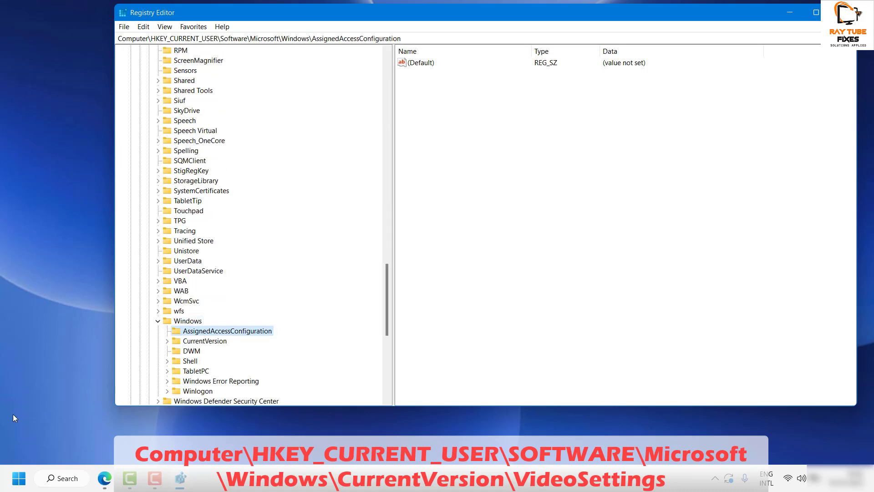
{"action": "left_click", "coordinate": [195, 343]}
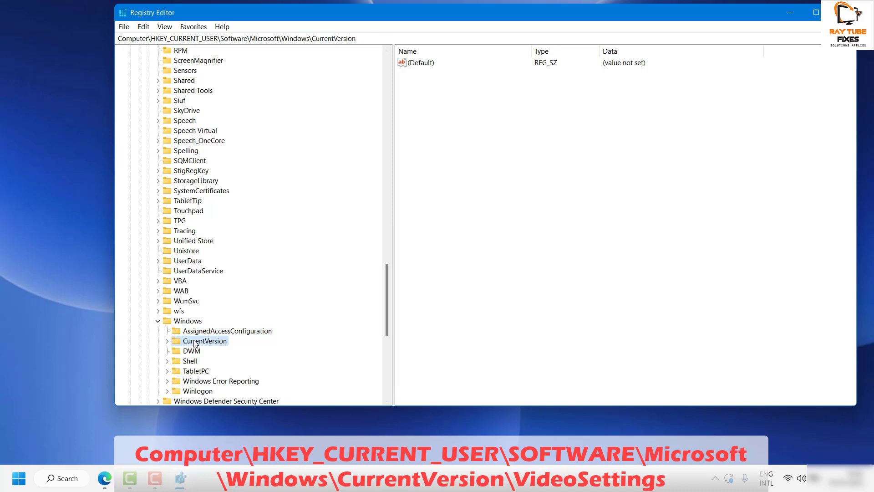
{"action": "key", "text": "Right"}
{"action": "key", "text": "Right"}
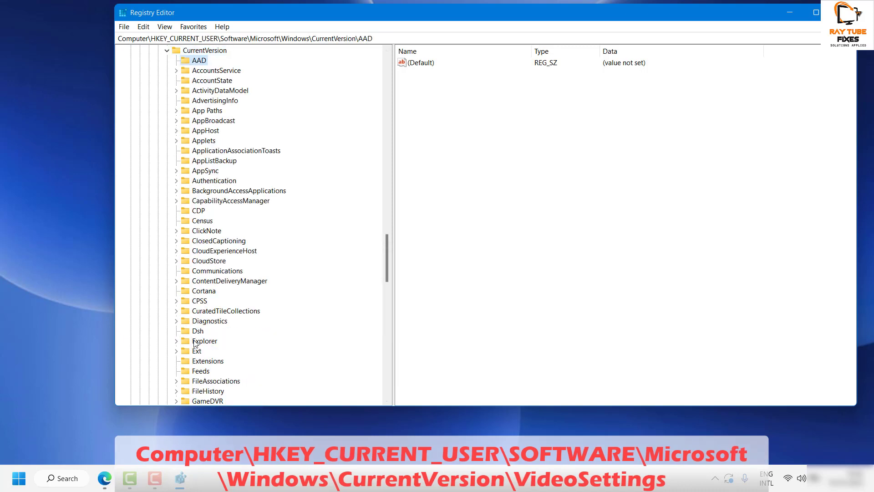
{"action": "key", "text": "v"}
{"action": "key", "text": "i"}
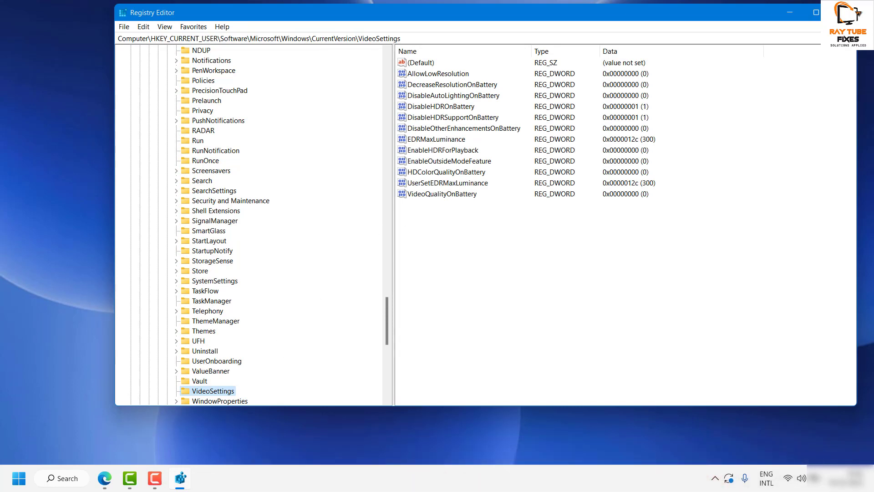
{"action": "key", "text": "alt+Tab"}
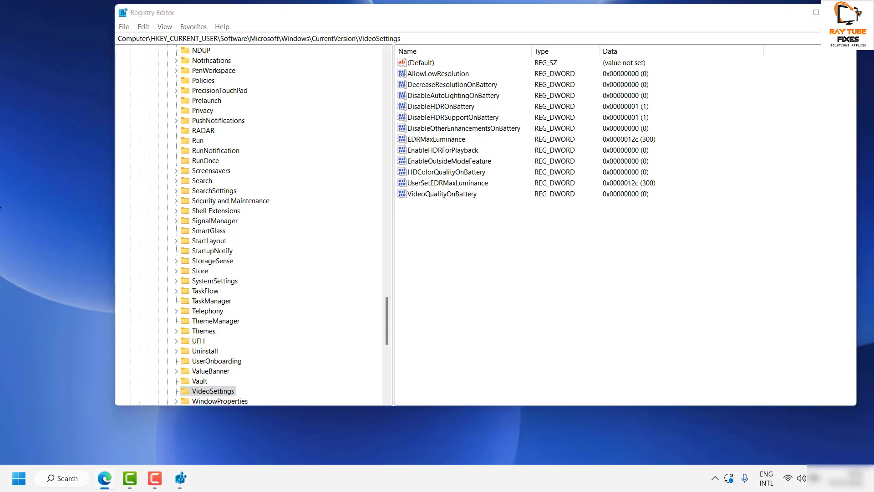
Edit EnableHDRForPlayback, replacing its value data 0 with 1
{"action": "left_click", "coordinate": [445, 154]}
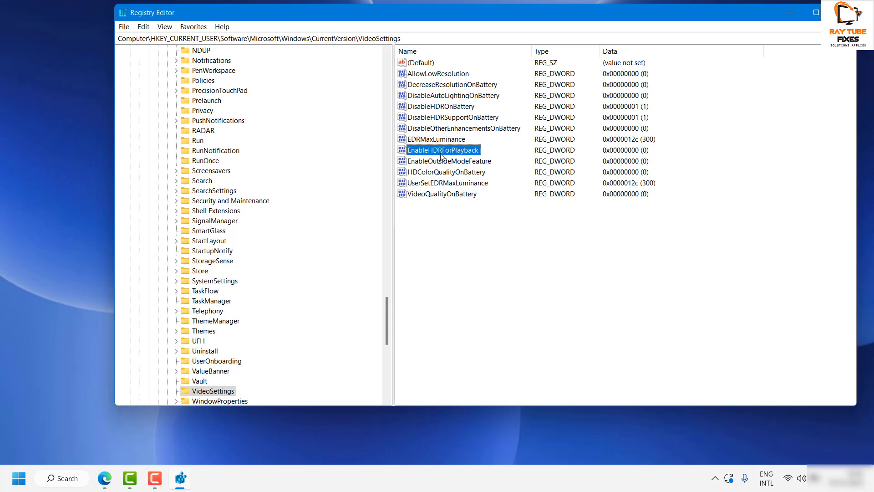
{"action": "double_click", "coordinate": [444, 154]}
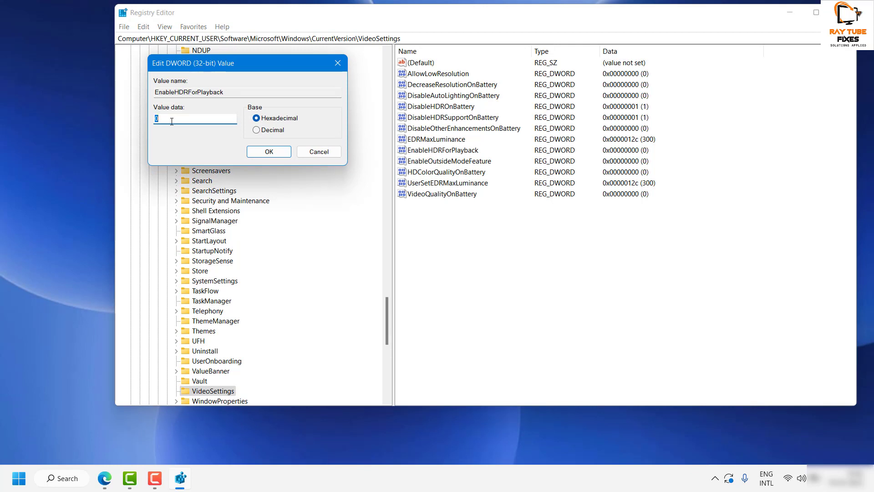
{"action": "left_click", "coordinate": [171, 121]}
{"action": "type", "text": "1"}
{"action": "left_click", "coordinate": [265, 155]}
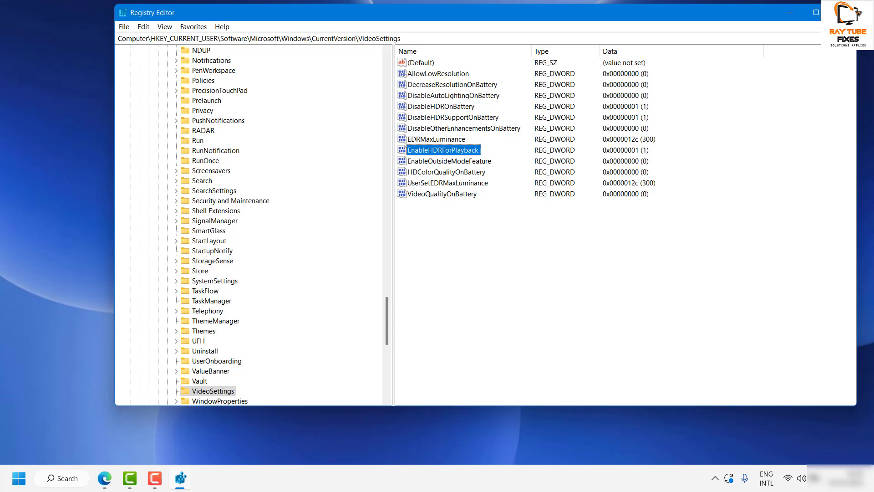
{"action": "key", "text": "alt+Tab"}
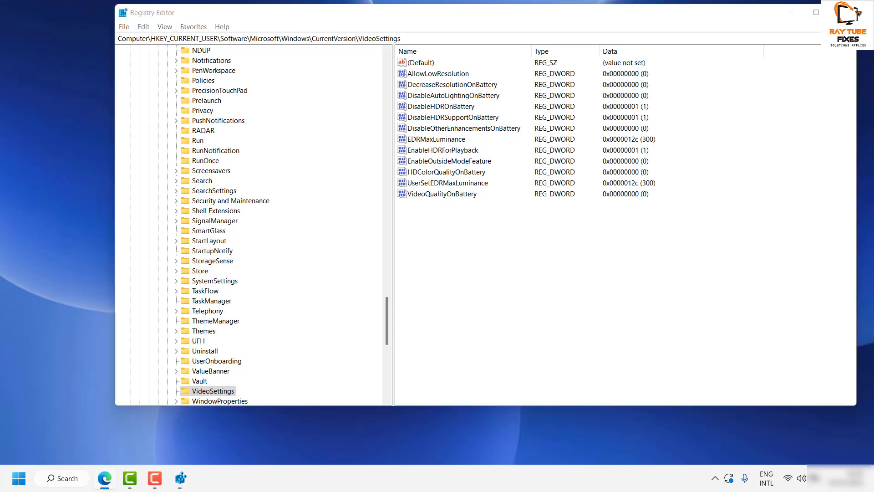
Delete the EnableHDRForPlayback value from VideoSettings and confirm the deletion
{"action": "left_click", "coordinate": [432, 154]}
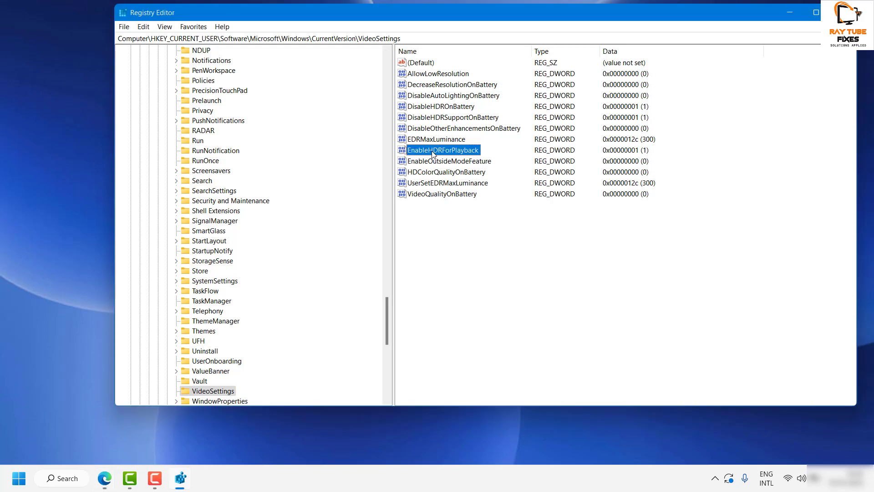
{"action": "key", "text": "Delete"}
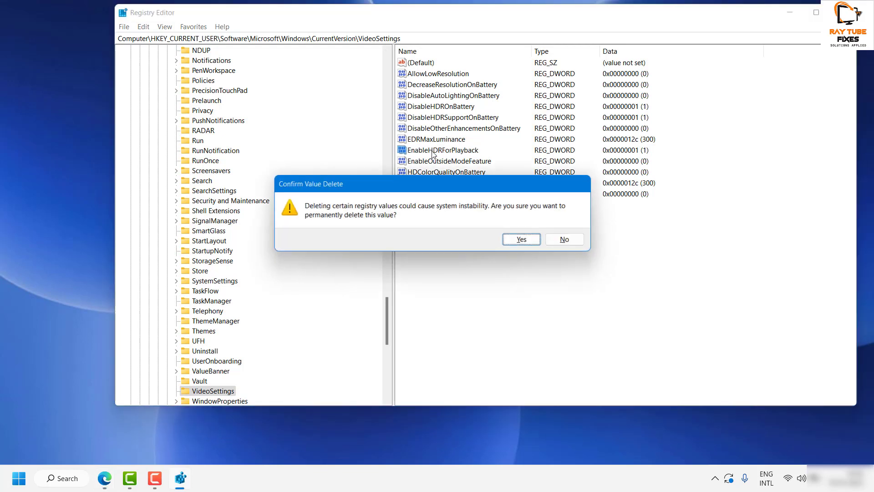
{"action": "left_click", "coordinate": [513, 236]}
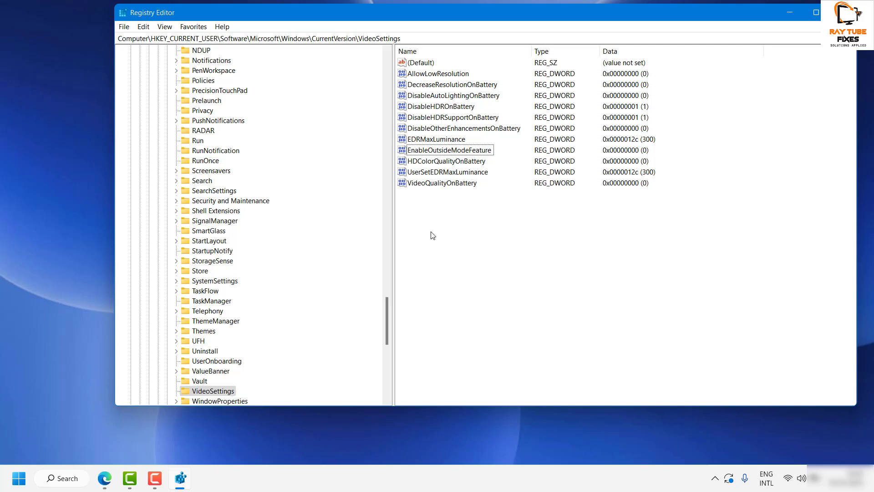
Create a new DWORD (32-bit) value named EnableHDRForPlayback in VideoSettings
{"action": "right_click", "coordinate": [435, 212]}
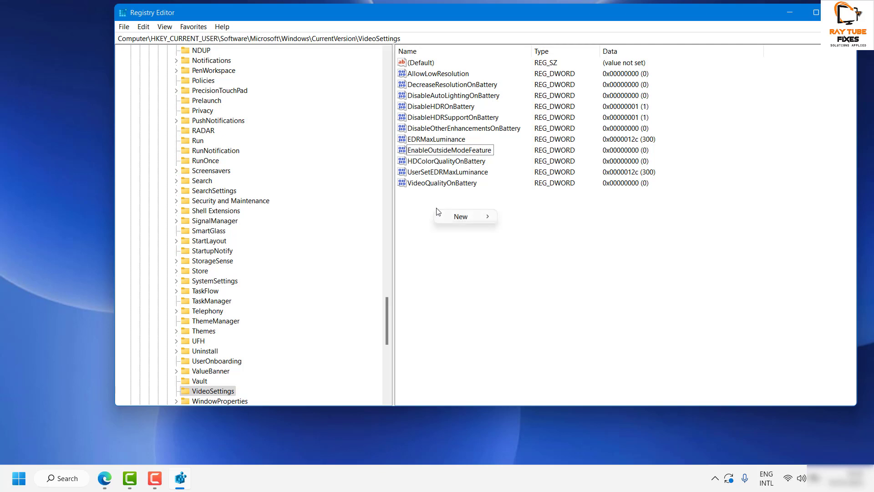
{"action": "mouse_move", "coordinate": [478, 216]}
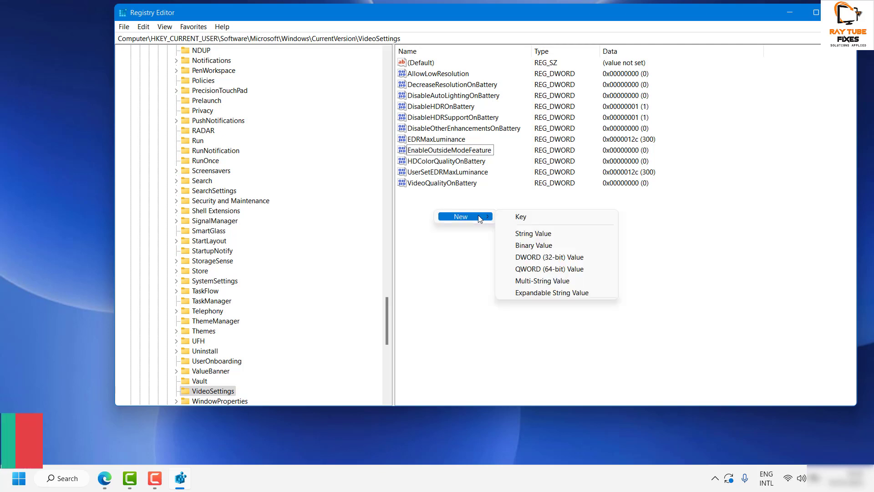
{"action": "left_click", "coordinate": [553, 257]}
{"action": "type", "text": "EnableHDRForPlayback"}
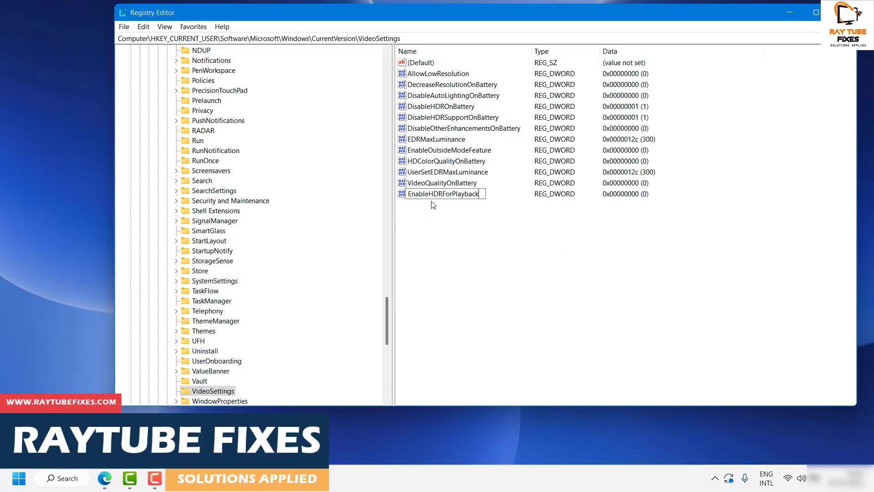
{"action": "key", "text": "Return"}
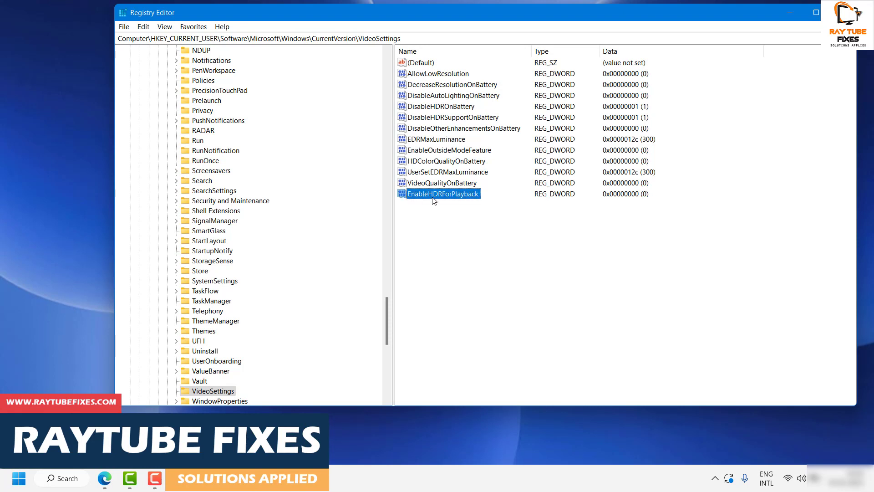
Set the new EnableHDRForPlayback value's data to 1
{"action": "double_click", "coordinate": [433, 197]}
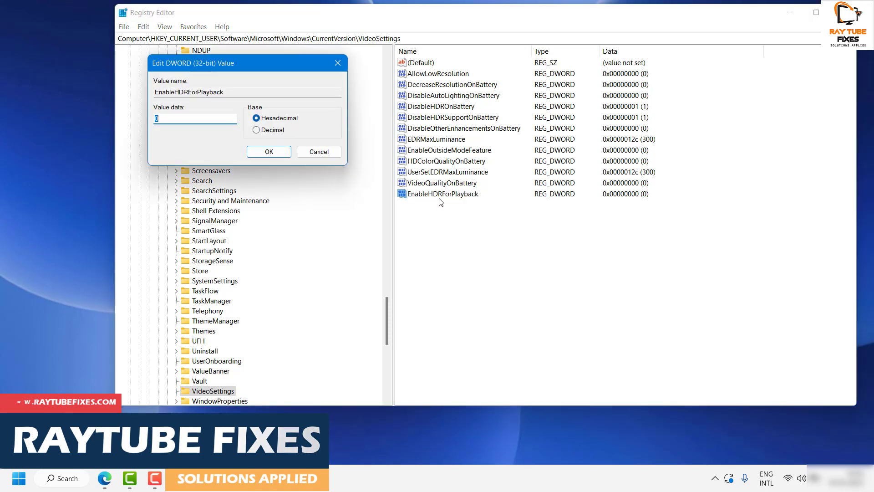
{"action": "type", "text": "1"}
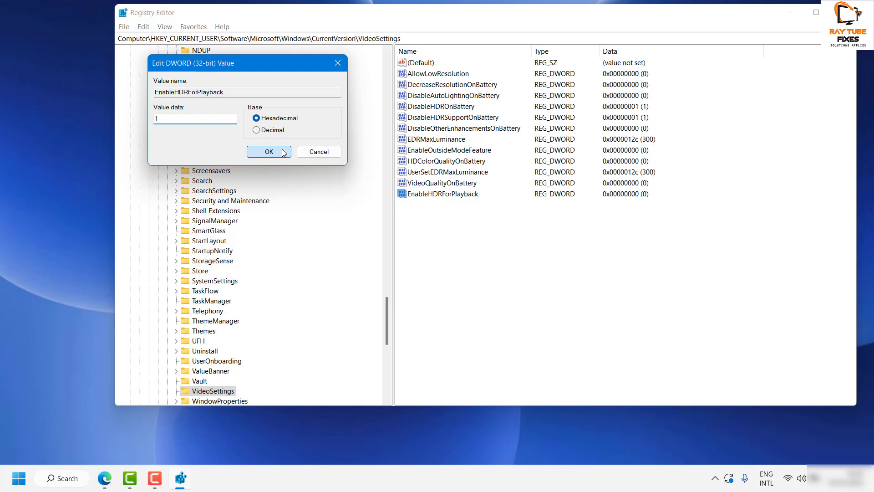
{"action": "left_click", "coordinate": [269, 151]}
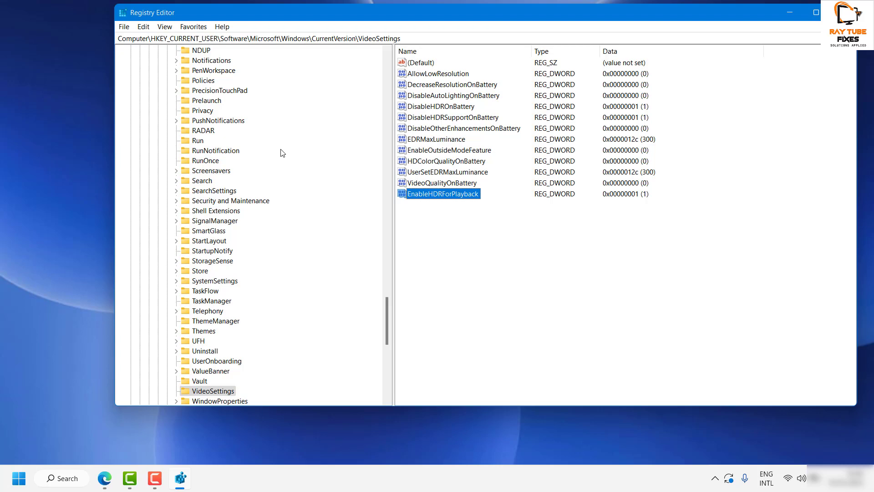
Close the Registry Editor window with Alt+F4
{"action": "key", "text": "alt+F4"}
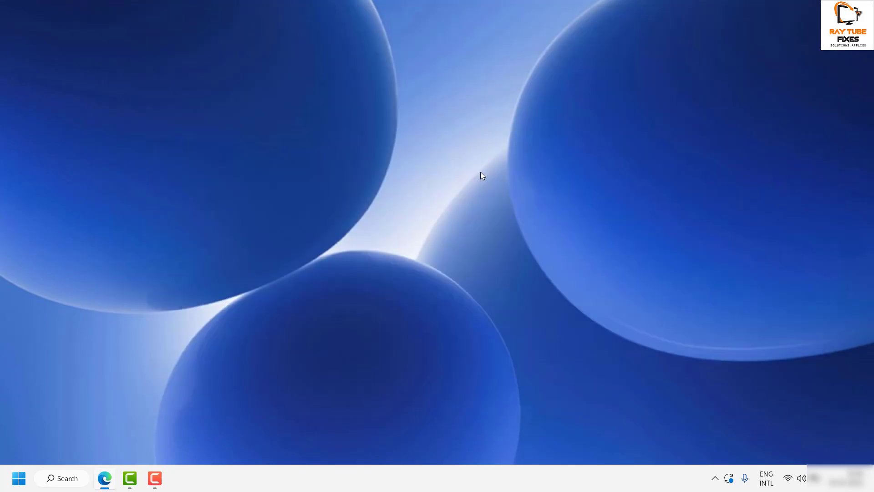